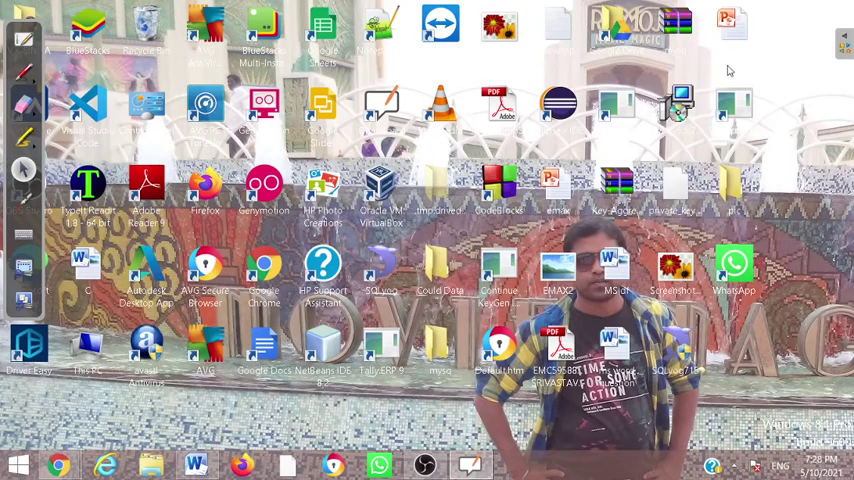
- Return to the whiteboard notes and draw a long slanted line between 'C ??' and 'PL'
left_click(22, 40)
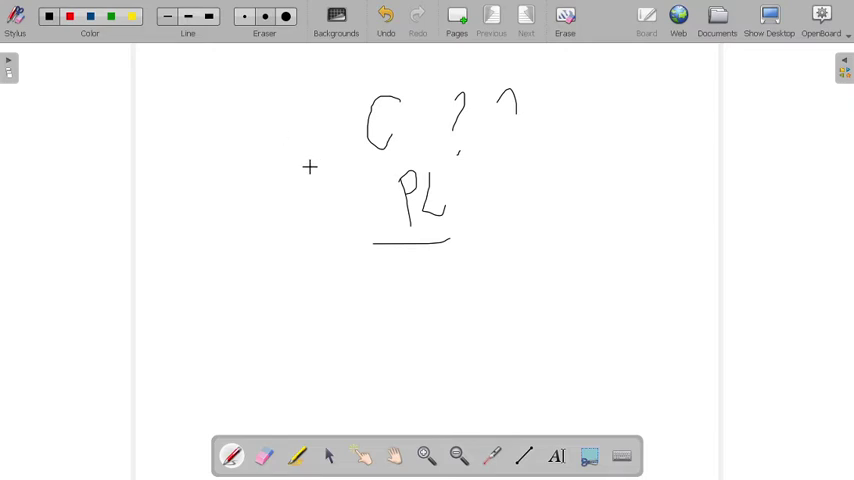
left_click_drag(313, 178, 537, 138)
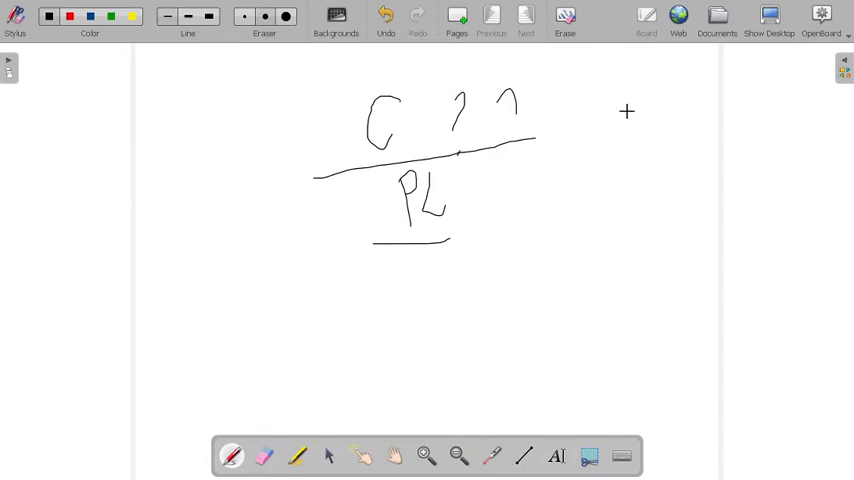
- Draw a curved stroke rightward from the line, then handwrite and underline 'Code'
left_click_drag(489, 170, 553, 197)
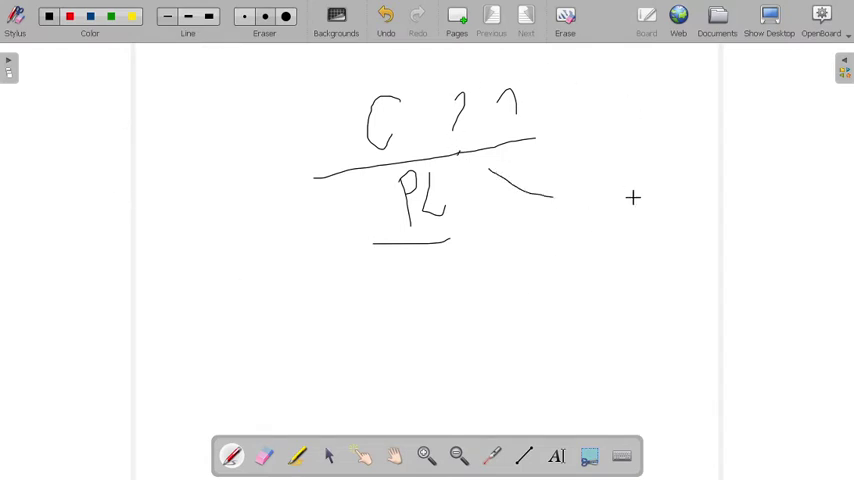
mouse_move(633, 197)
left_mouse_down()
mouse_move(633, 230)
mouse_move(648, 226)
left_mouse_up()
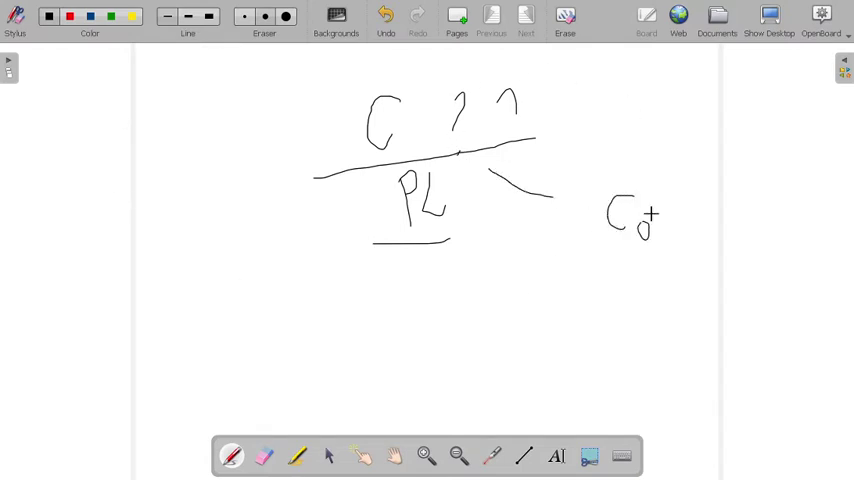
mouse_move(675, 198)
left_mouse_down()
mouse_move(677, 248)
mouse_move(693, 220)
mouse_move(686, 250)
mouse_move(730, 263)
left_mouse_up()
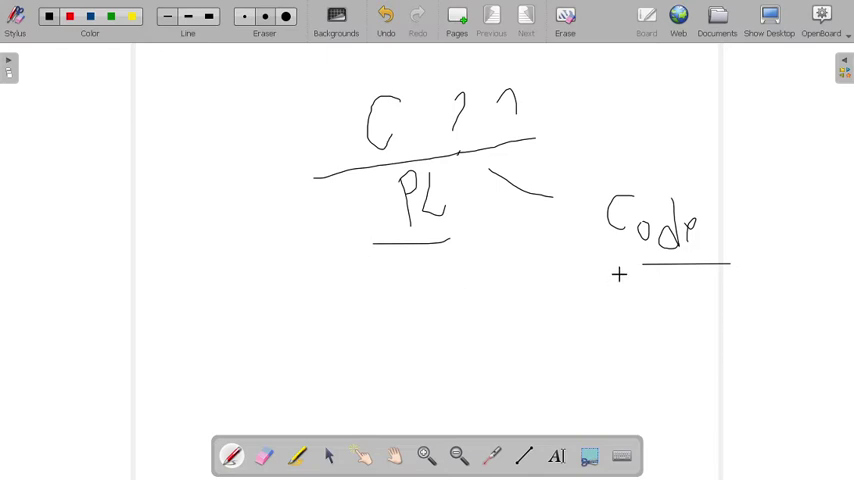
- Draw a short stroke left of the 'C', then handwrite an underlined 'Java' on the left
mouse_move(342, 135)
left_mouse_down()
mouse_move(348, 139)
mouse_move(282, 145)
left_mouse_up()
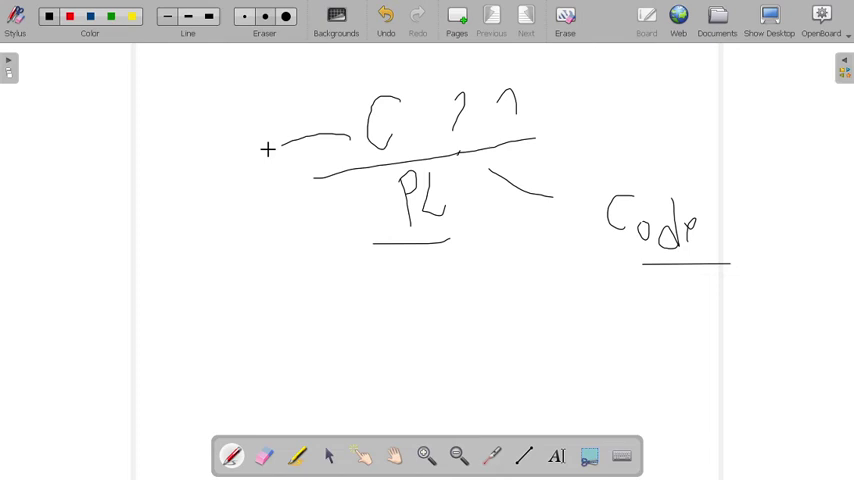
mouse_move(200, 212)
left_mouse_down()
mouse_move(213, 241)
mouse_move(281, 229)
mouse_move(294, 250)
mouse_move(175, 276)
left_mouse_up()
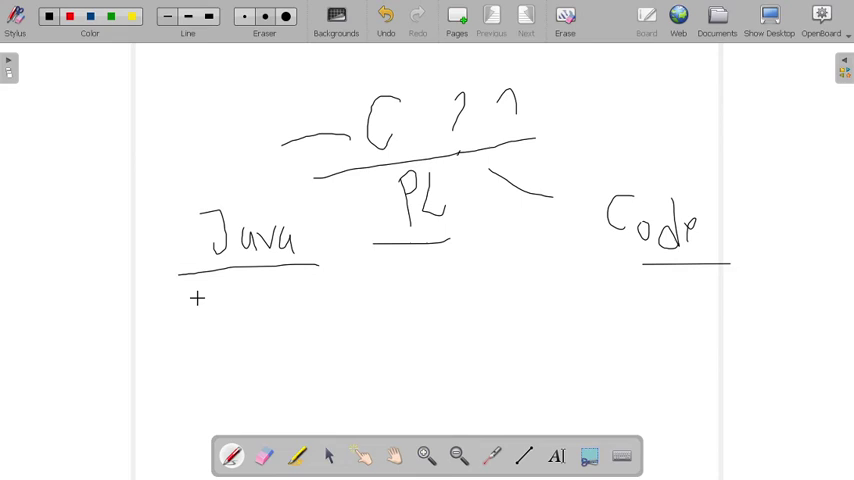
- Draw a tick under 'Java' and handwrite 'Python' below the center
left_click_drag(197, 298, 250, 279)
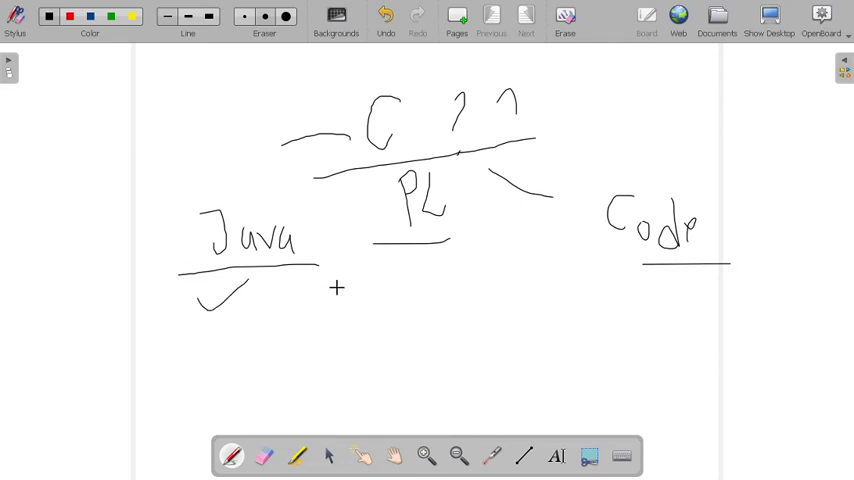
left_click_drag(347, 284, 348, 321)
mouse_move(340, 291)
left_mouse_down()
mouse_move(357, 288)
mouse_move(351, 320)
left_mouse_up()
mouse_move(378, 291)
left_mouse_down()
mouse_move(390, 302)
mouse_move(380, 303)
mouse_move(434, 298)
left_mouse_up()
- Underline 'Python', write 'AI' beneath it, and circle 'Python'
left_click_drag(358, 322, 425, 319)
mouse_move(395, 345)
left_mouse_down()
mouse_move(410, 326)
mouse_move(420, 356)
left_mouse_up()
mouse_move(400, 343)
left_mouse_down()
mouse_move(442, 356)
mouse_move(447, 334)
left_mouse_up()
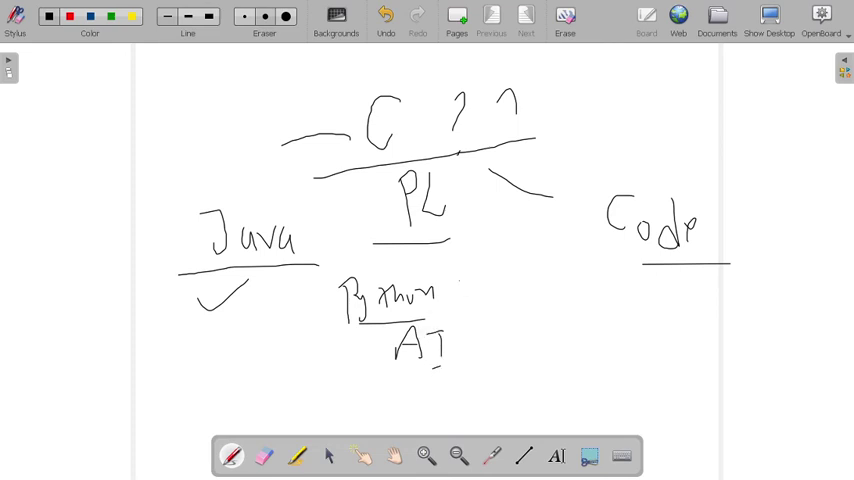
mouse_move(458, 278)
left_mouse_down()
mouse_move(295, 305)
mouse_move(483, 300)
left_mouse_up()
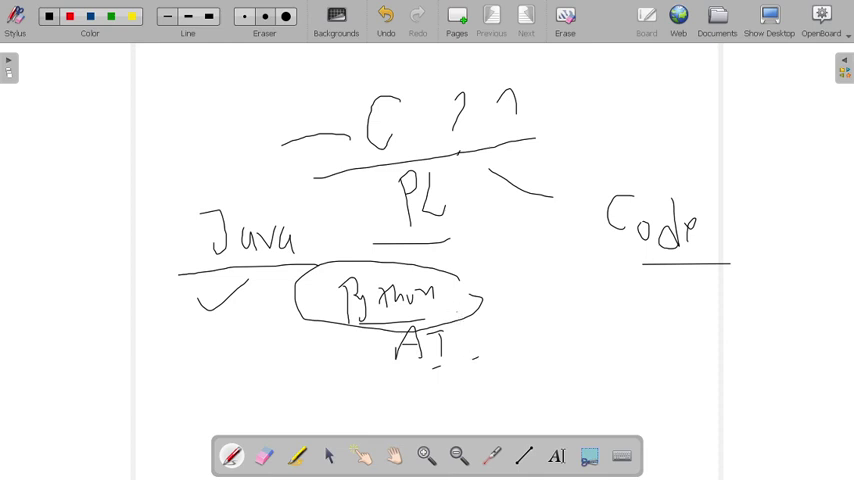
- Draw a short stroke out from the Python circle, then handwrite and underline 'SQL'
left_click_drag(458, 313, 502, 303)
left_click_drag(604, 323, 583, 369)
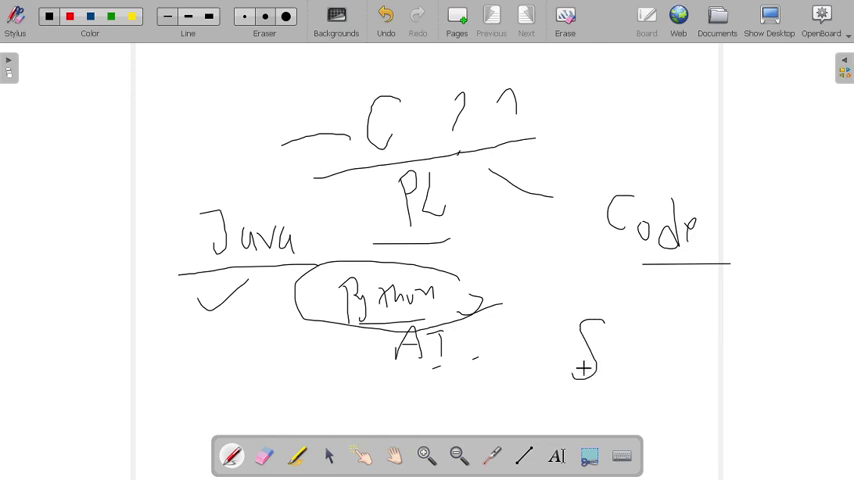
mouse_move(607, 324)
left_mouse_down()
mouse_move(610, 335)
mouse_move(632, 334)
mouse_move(625, 346)
mouse_move(645, 365)
left_mouse_up()
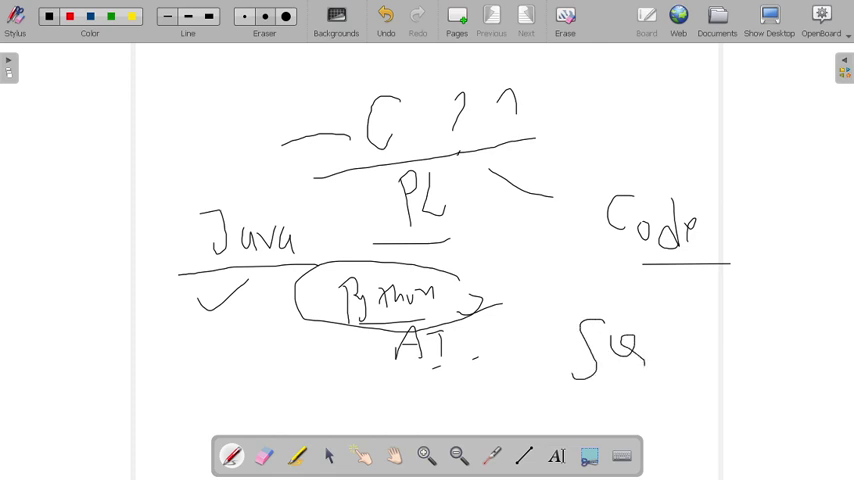
left_click_drag(650, 333, 689, 366)
left_click_drag(628, 387, 679, 386)
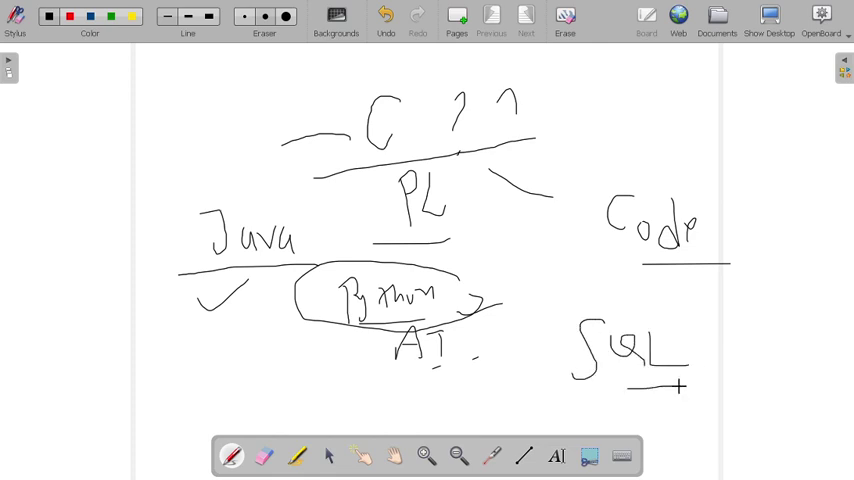